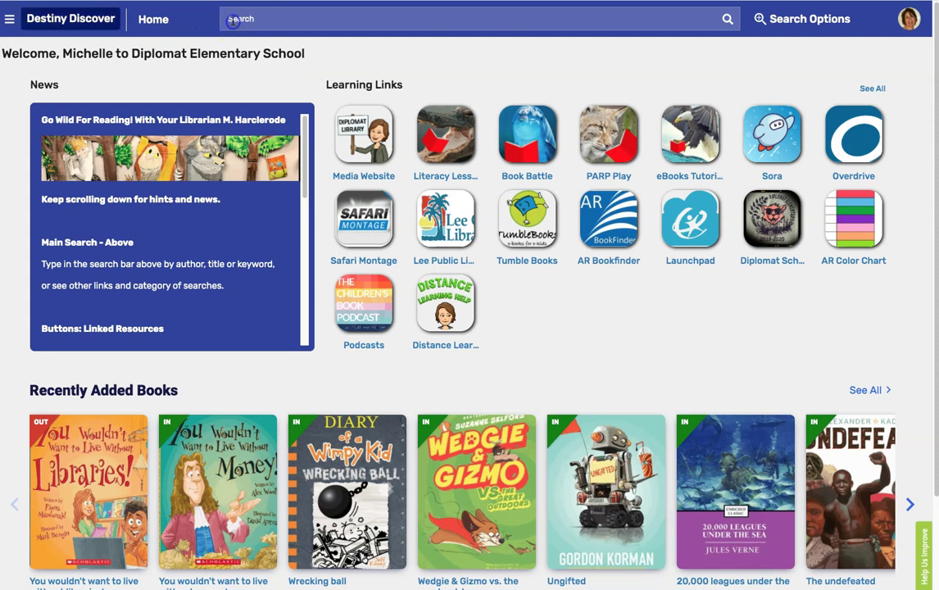
# Open the catalog's search options to review the available search criteria, and close them without setting any
pyautogui.click(233, 22)
pyautogui.click(803, 21)
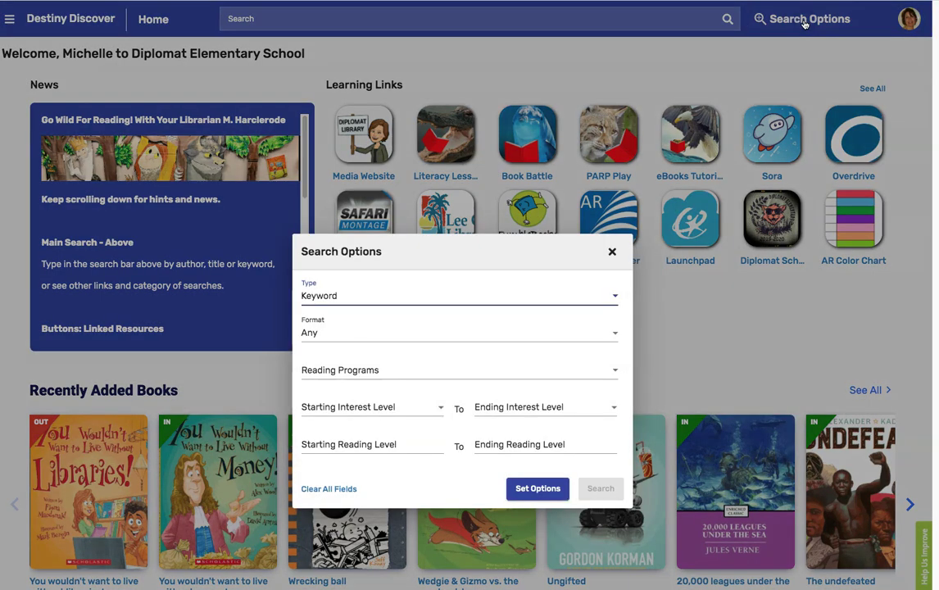
pyautogui.click(612, 254)
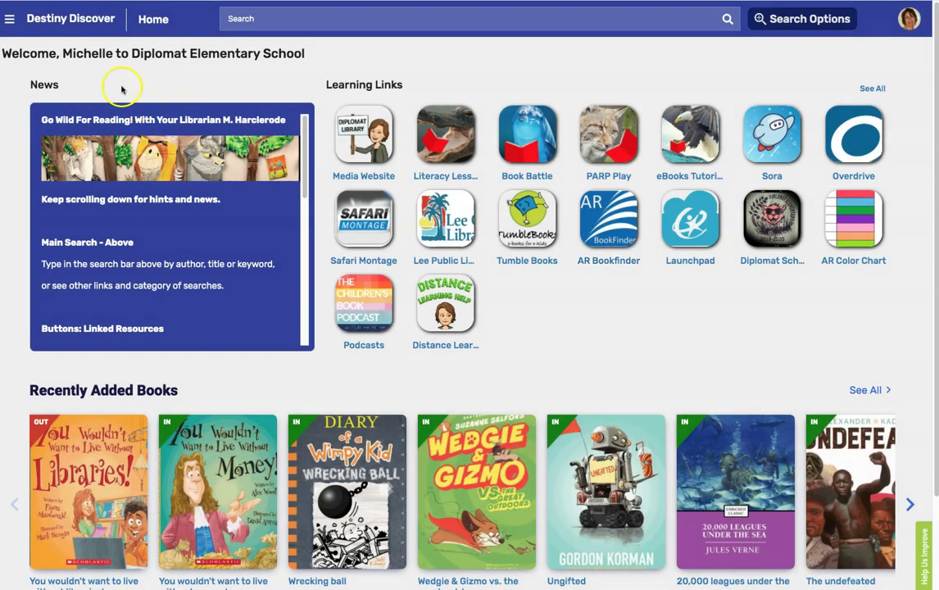
# Open the account's checkouts, view the details of the checked-out book, and close them
pyautogui.click(10, 20)
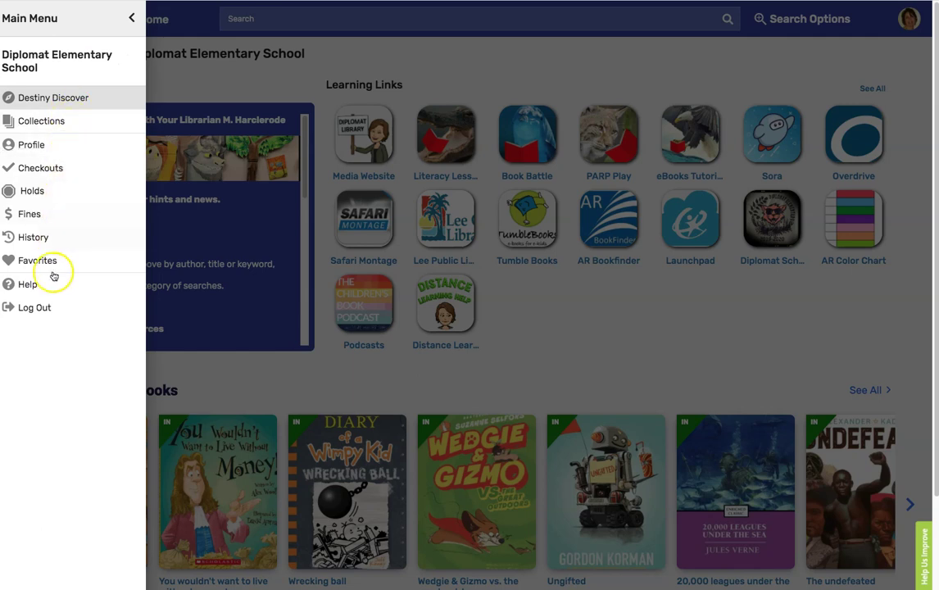
pyautogui.click(46, 171)
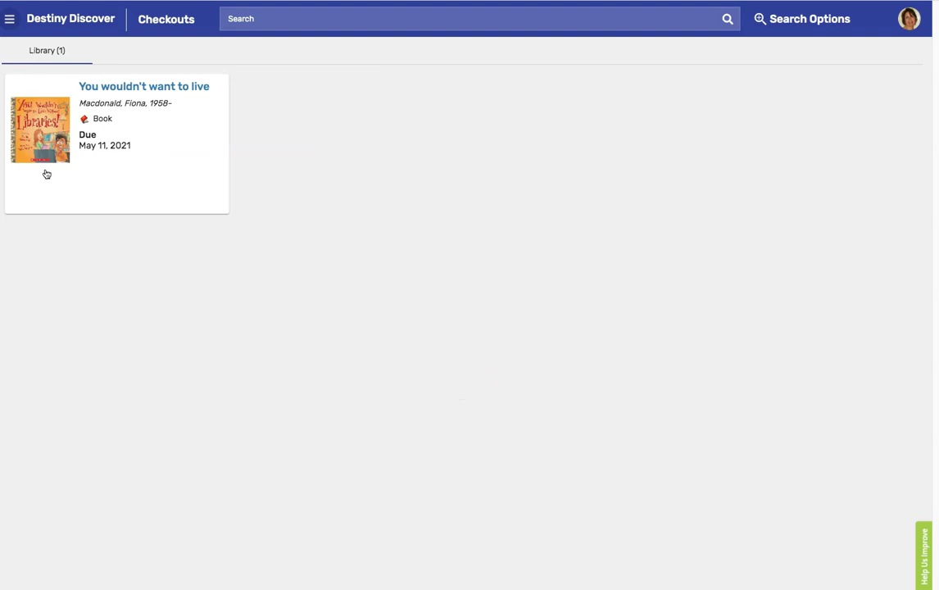
pyautogui.click(106, 89)
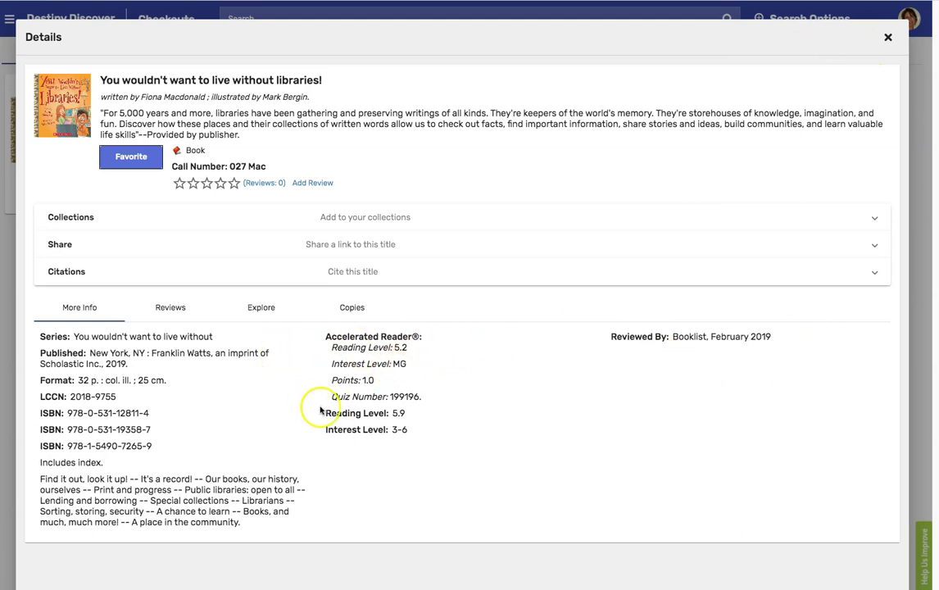
pyautogui.click(887, 37)
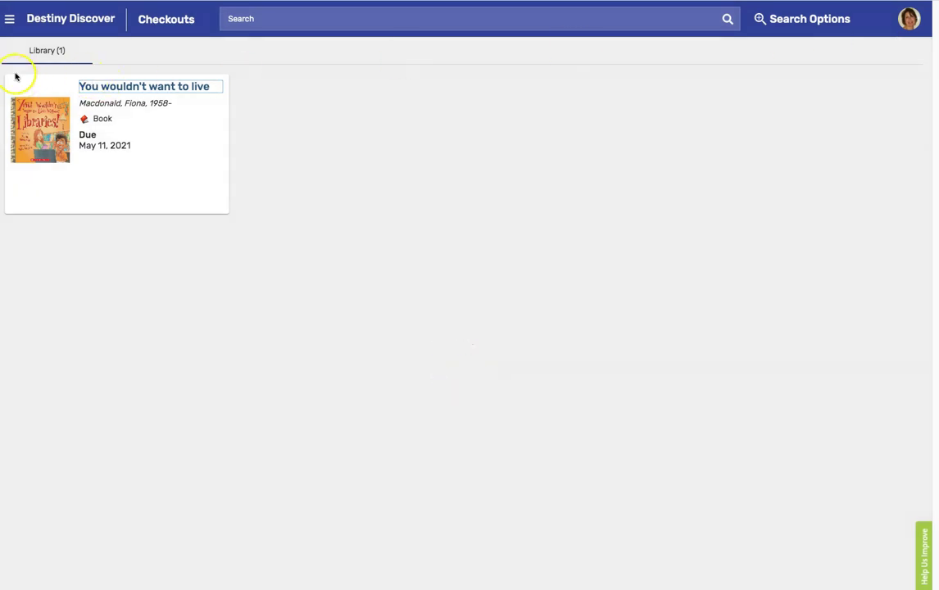
# Browse the sticker and emoji profile images, and save the profile with the uploaded photo
pyautogui.click(9, 21)
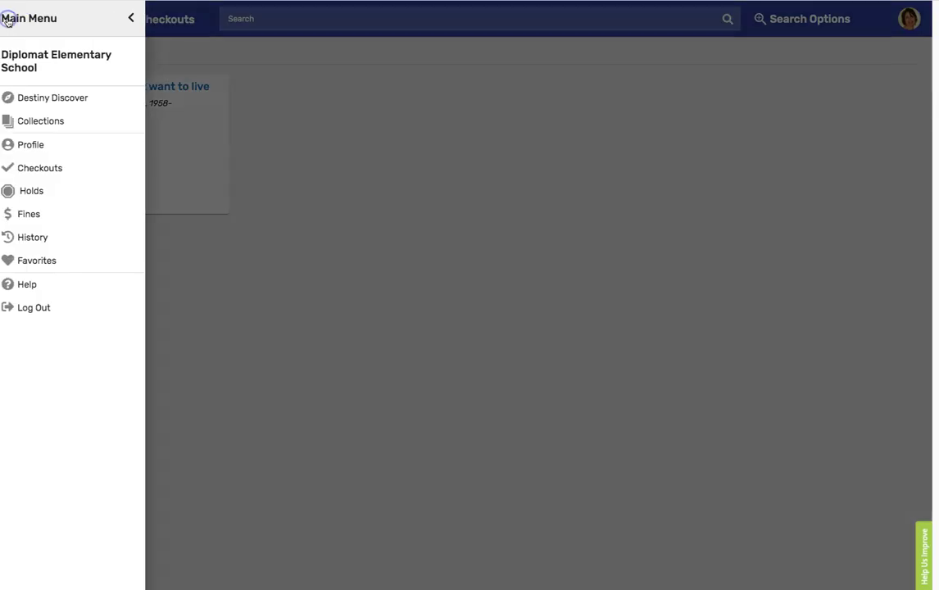
pyautogui.click(33, 151)
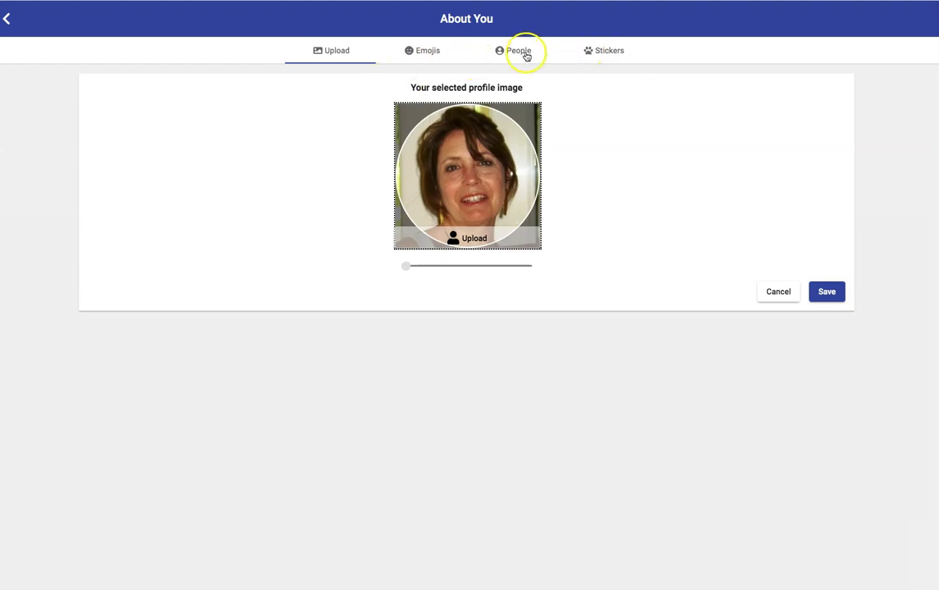
pyautogui.click(602, 51)
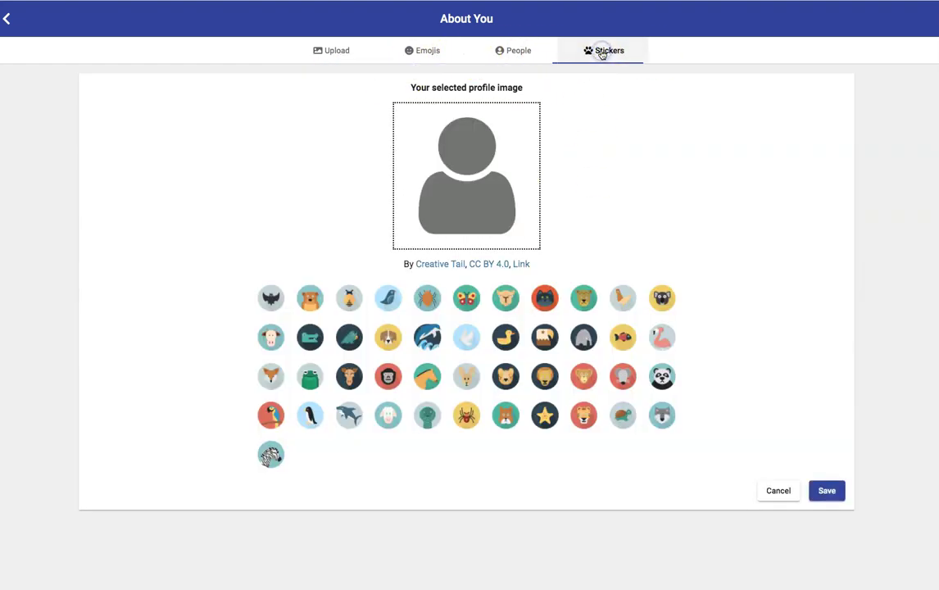
pyautogui.click(425, 53)
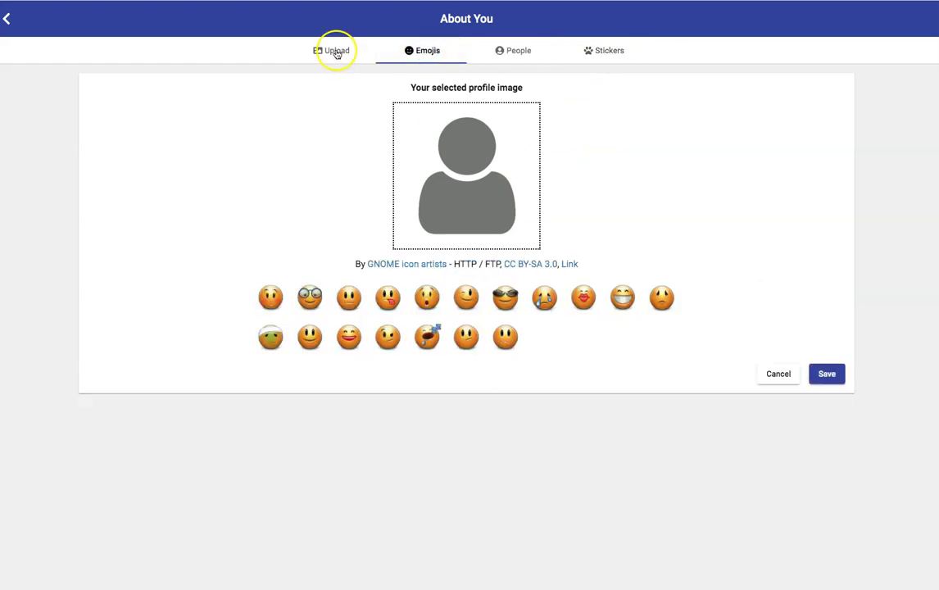
pyautogui.click(336, 52)
pyautogui.click(821, 294)
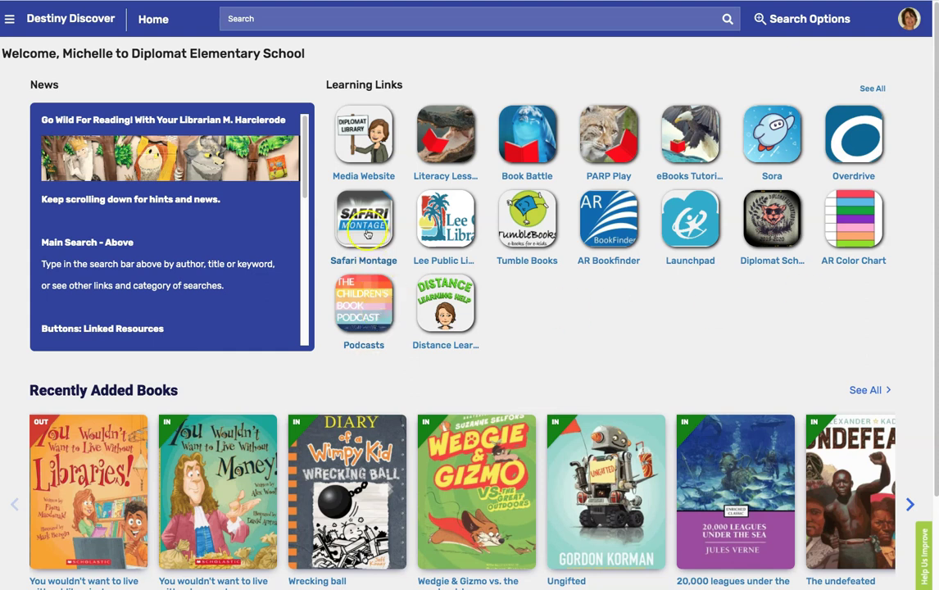
# Open the full list of recently added books, look through their availability and reading levels, and return to the home page
pyautogui.click(781, 154)
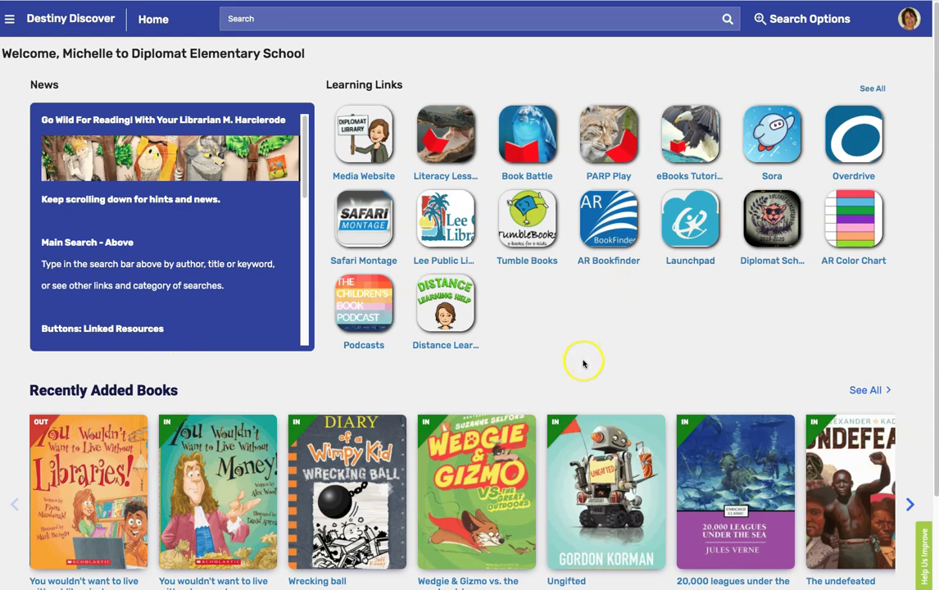
pyautogui.scroll(-1, 584, 368)
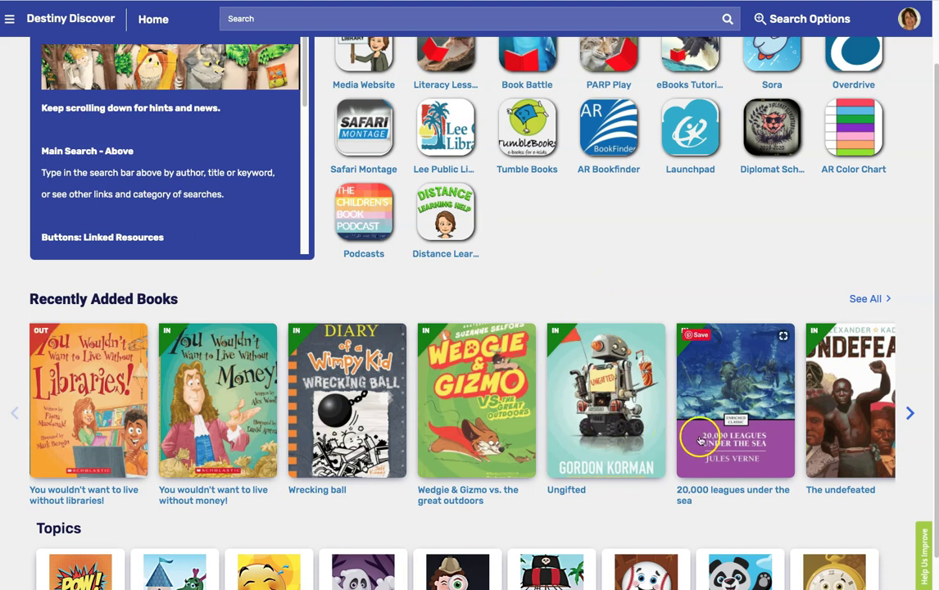
pyautogui.click(42, 348)
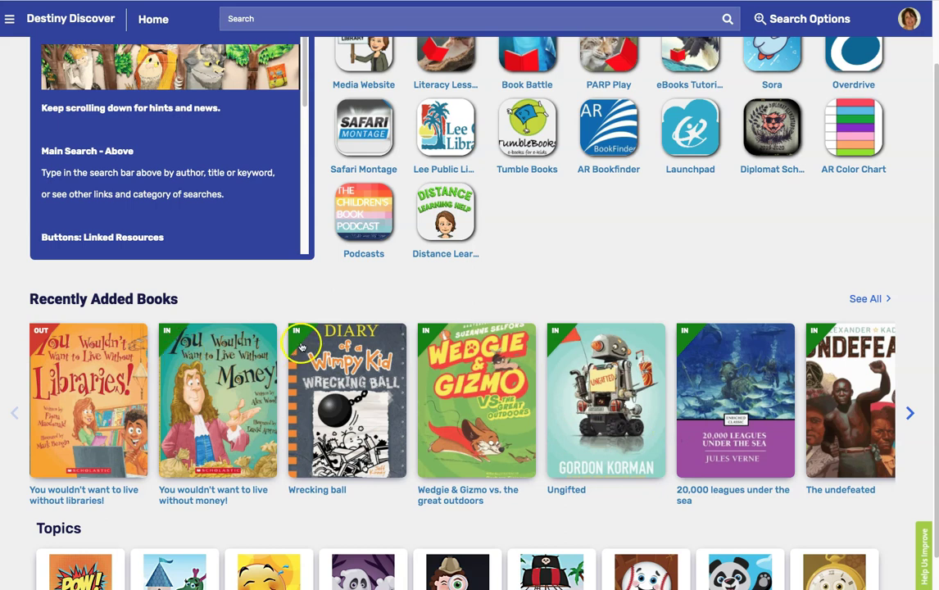
pyautogui.click(866, 299)
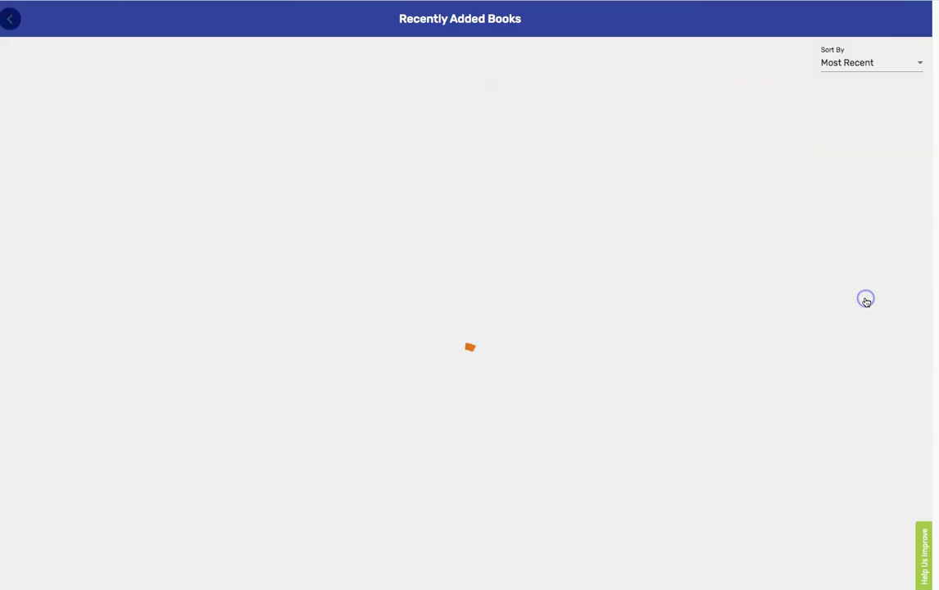
pyautogui.scroll(-5, 596, 373)
pyautogui.scroll(-4, 597, 373)
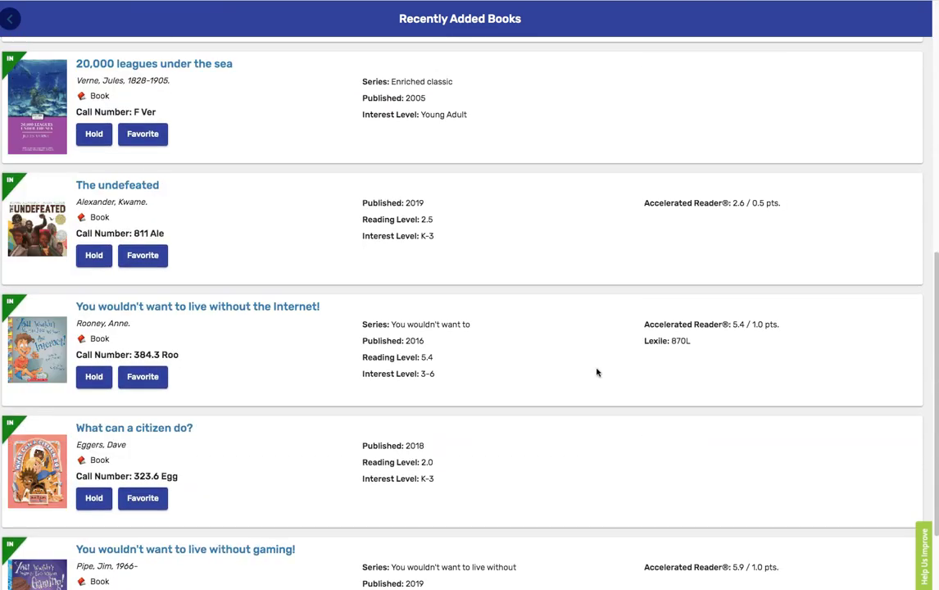
pyautogui.scroll(3, 597, 372)
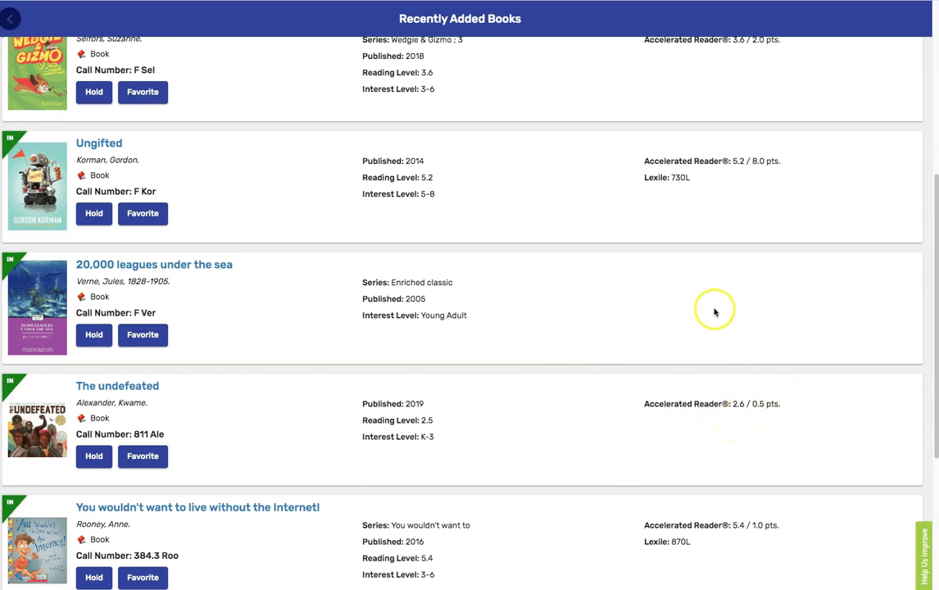
pyautogui.scroll(8, 714, 312)
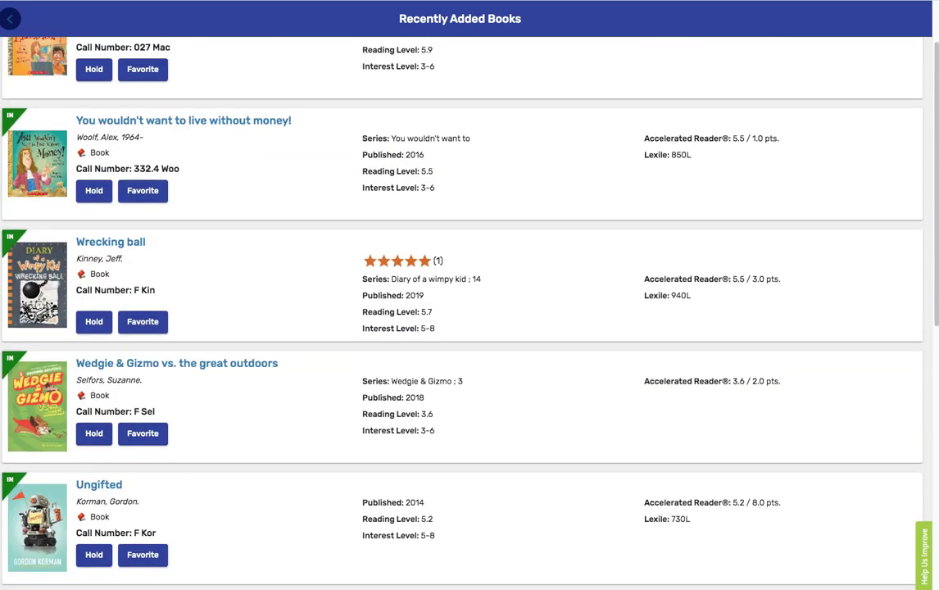
pyautogui.click(10, 18)
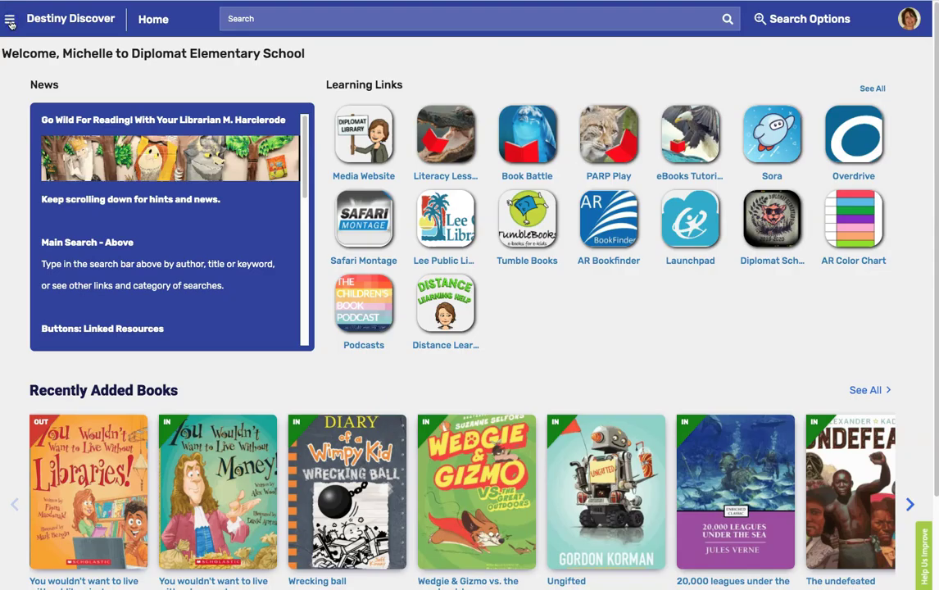
# Open the Scary Stories topic and filter its books to Accelerated Reader levels 3 to 4
pyautogui.scroll(-3, 453, 517)
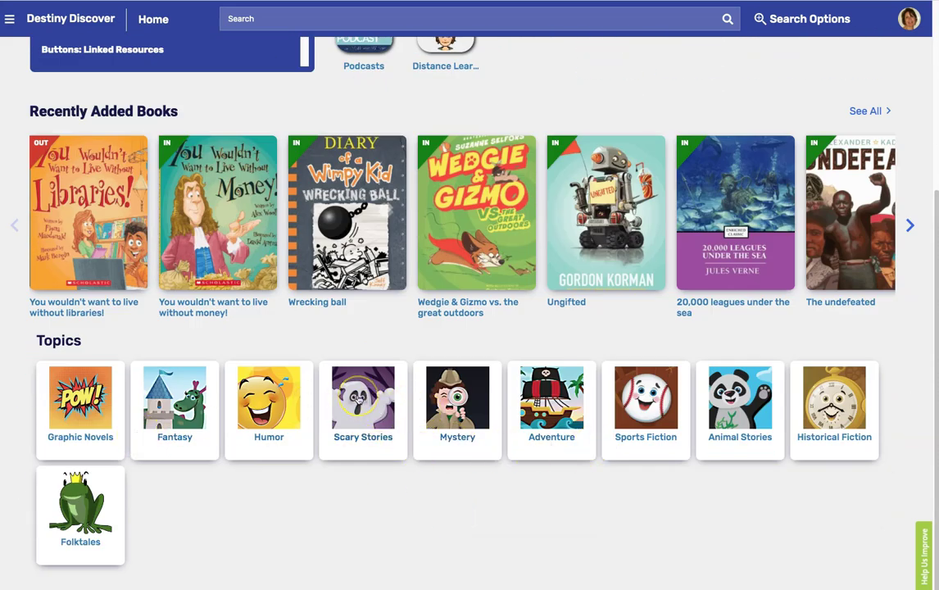
pyautogui.click(358, 398)
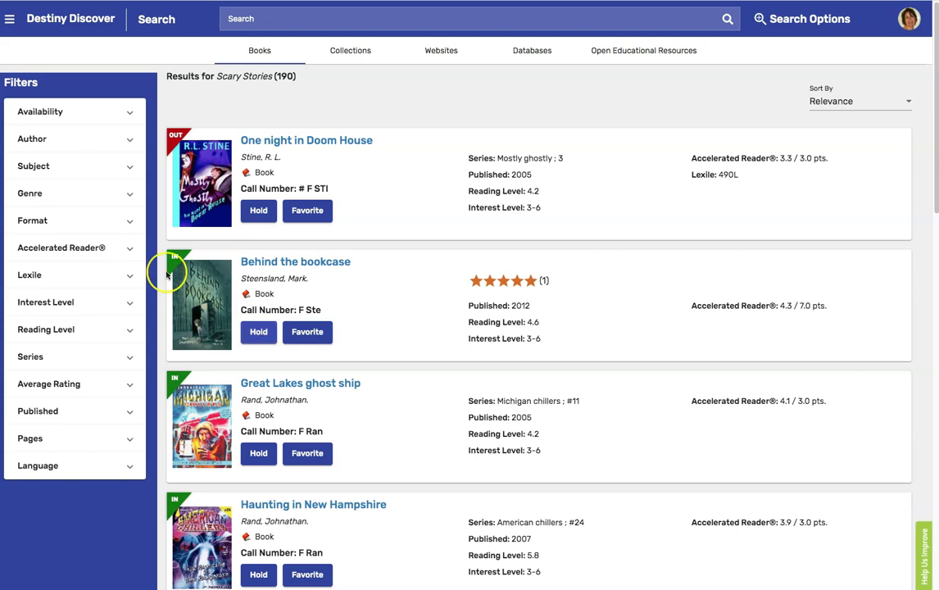
pyautogui.click(110, 249)
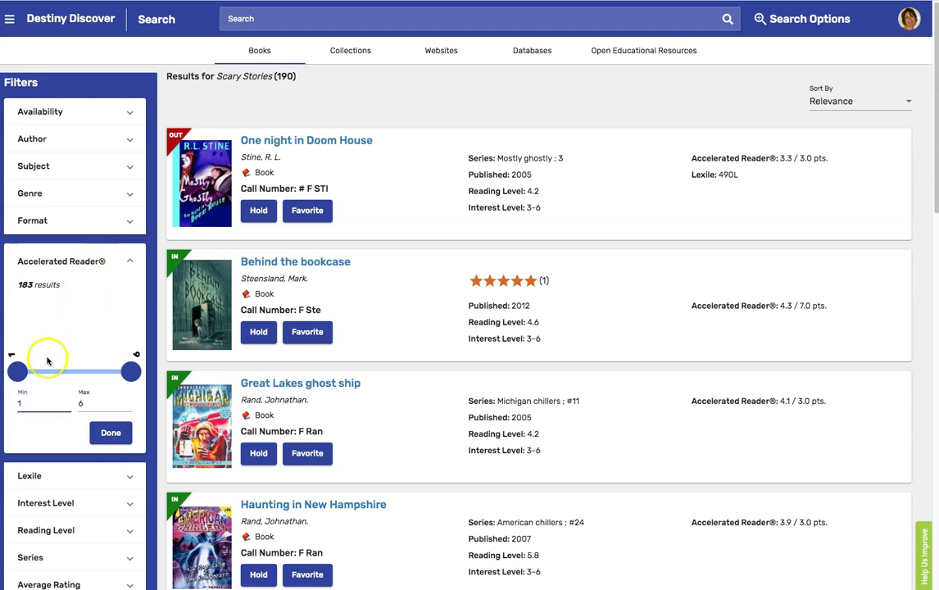
pyautogui.click(17, 403)
pyautogui.click(81, 401)
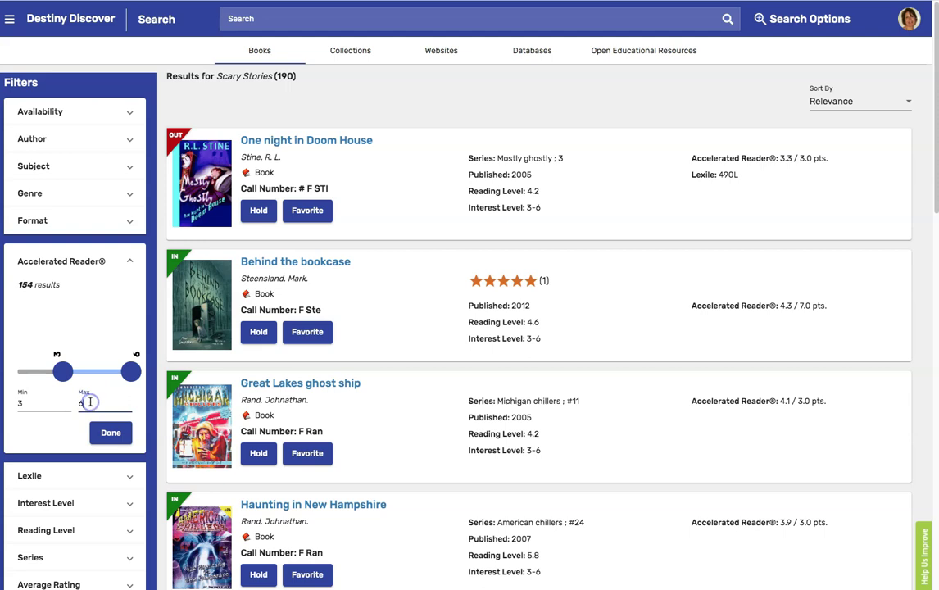
pyautogui.click(29, 403)
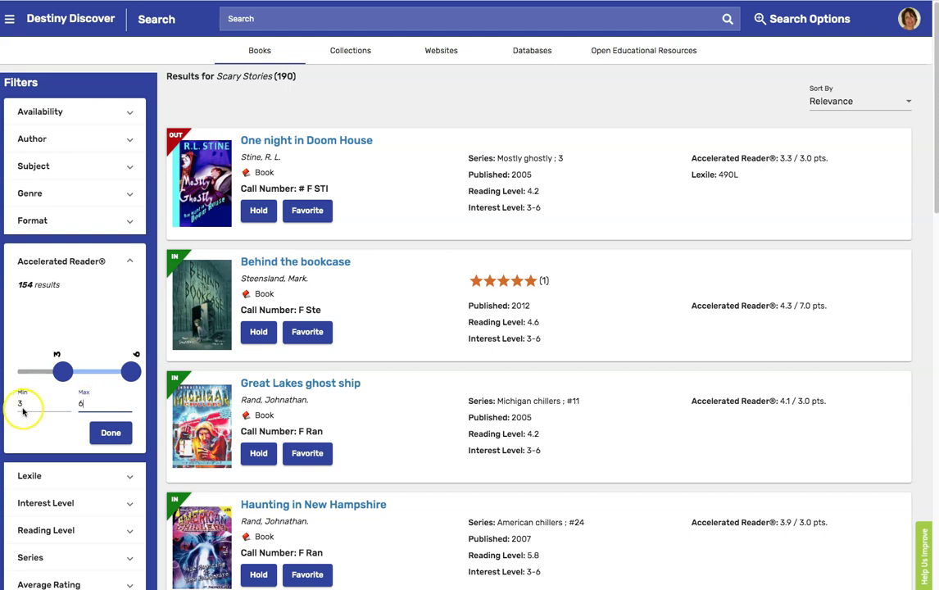
pyautogui.click(78, 404)
pyautogui.click(92, 402)
pyautogui.press('BackSpace')
pyautogui.click(101, 432)
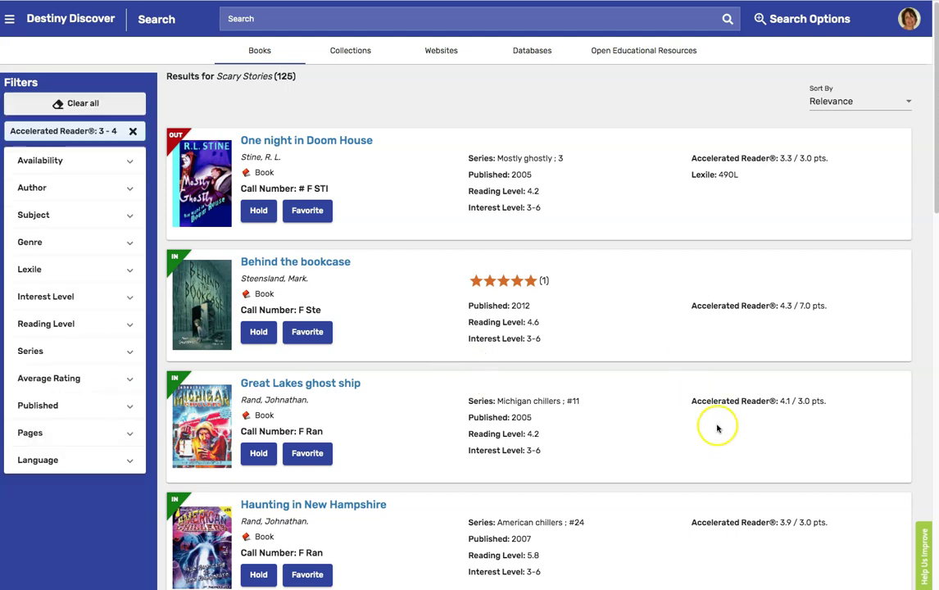
# Look through the Accelerated Reader levels of the filtered scary stories and return to the home page
pyautogui.scroll(-4, 767, 449)
pyautogui.scroll(-5, 767, 452)
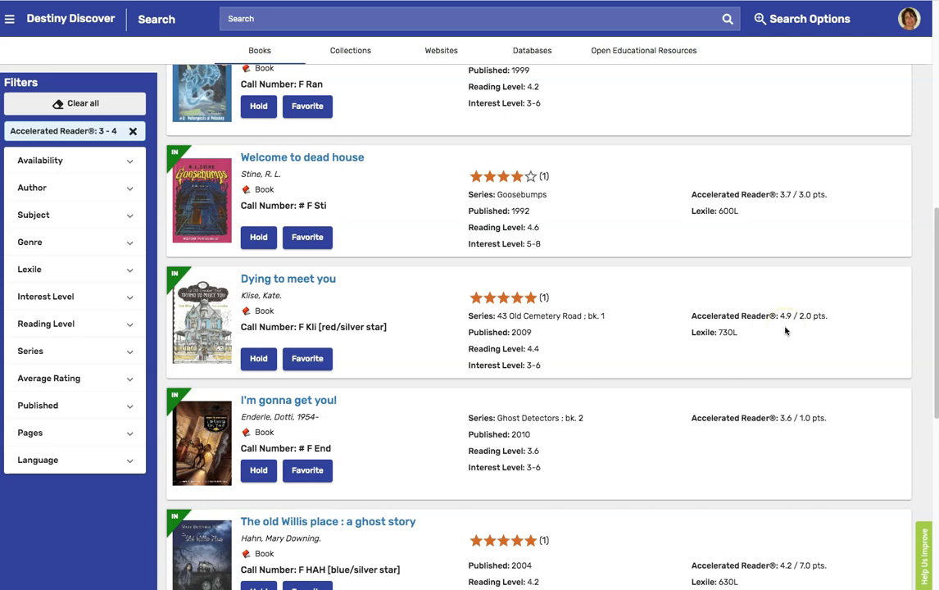
pyautogui.click(47, 24)
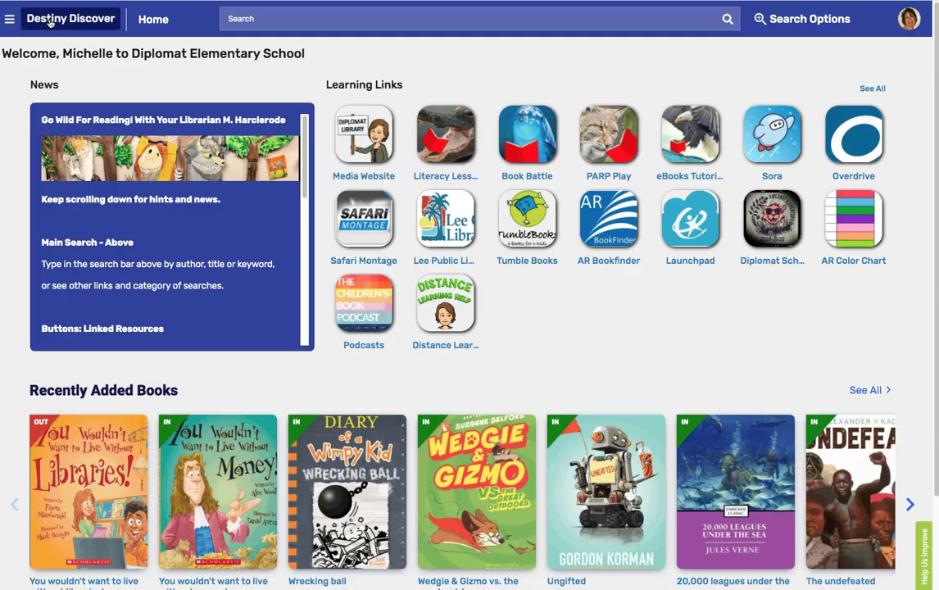
# Open the full list of eBooks from the home page and look through the titles
pyautogui.scroll(-5, 319, 311)
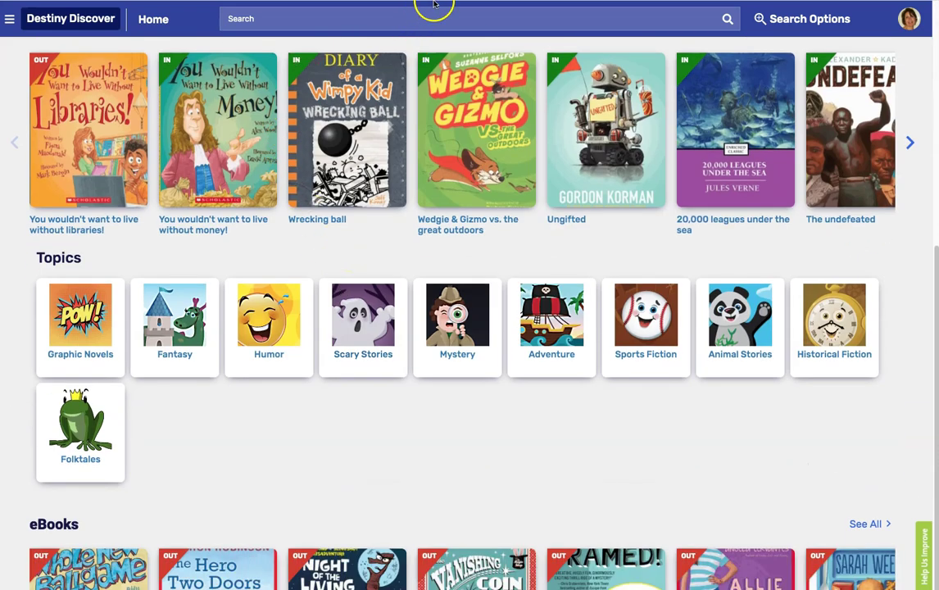
pyautogui.scroll(-2, 435, 5)
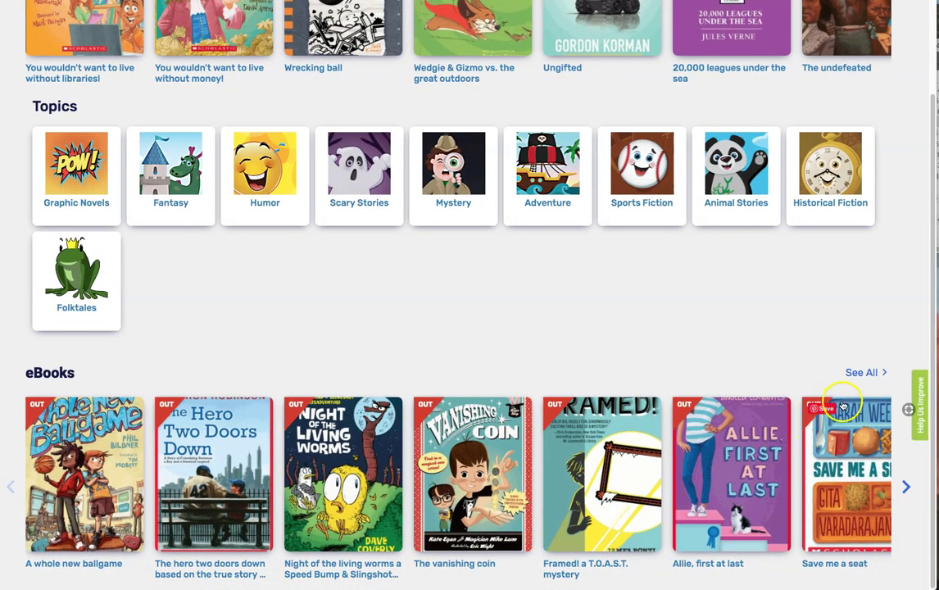
pyautogui.click(861, 372)
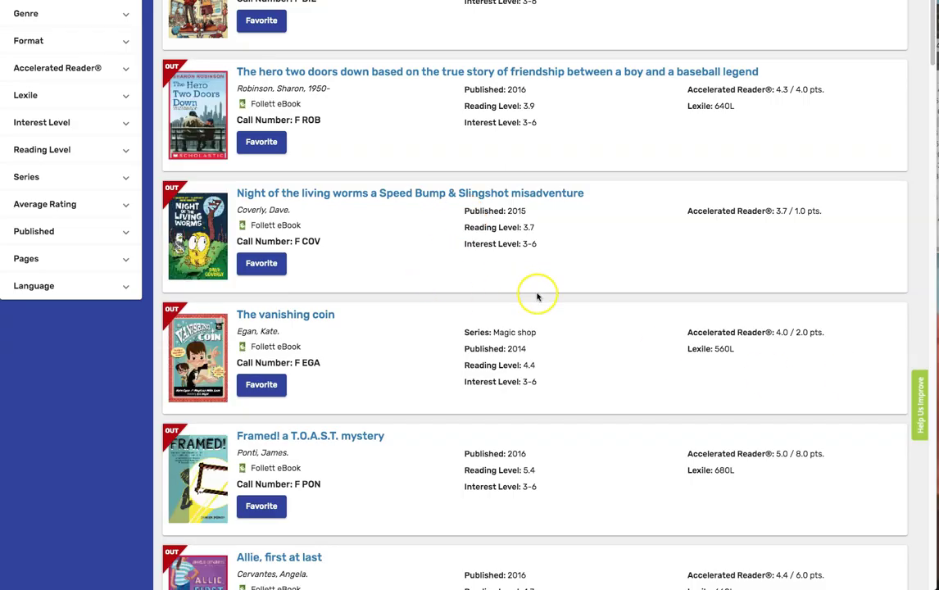
pyautogui.scroll(-5, 538, 297)
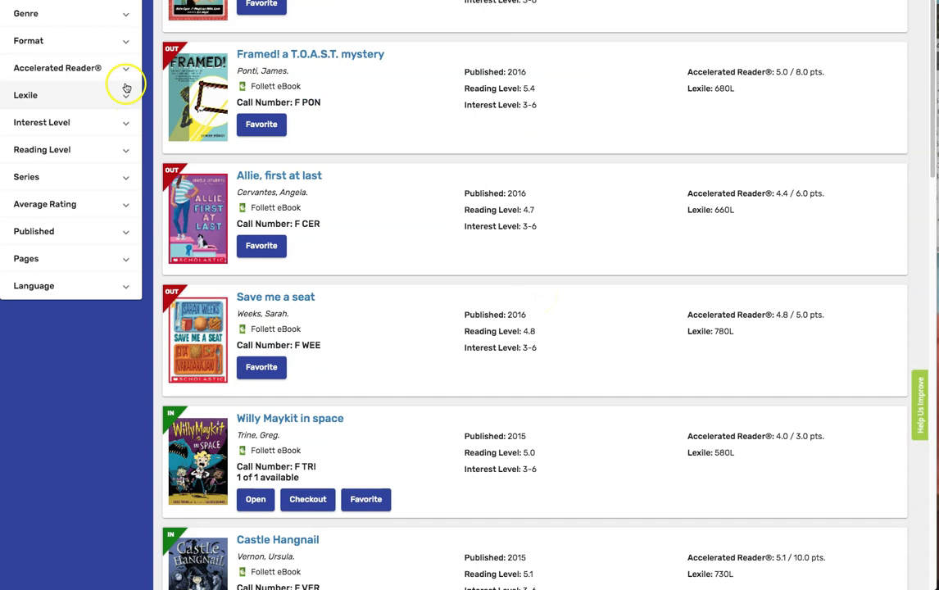
# Expand the Genre and Accelerated Reader filters for the eBooks, and look through the list for titles available to check out
pyautogui.click(123, 16)
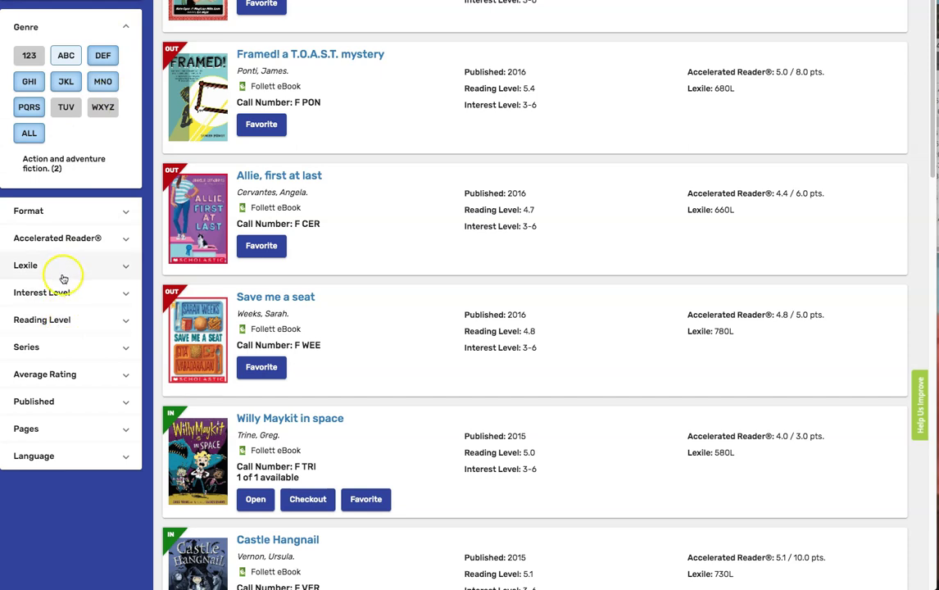
pyautogui.click(121, 239)
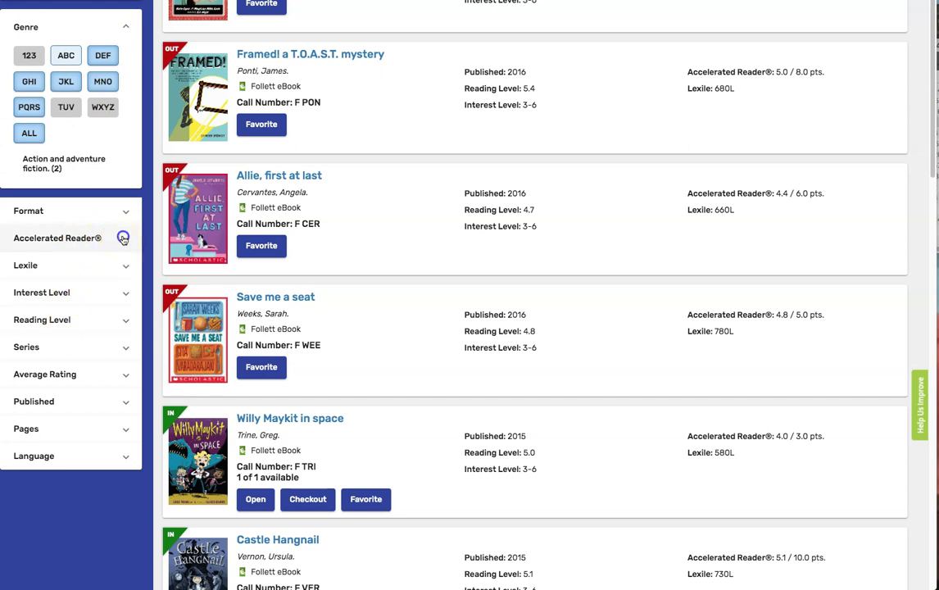
pyautogui.click(36, 187)
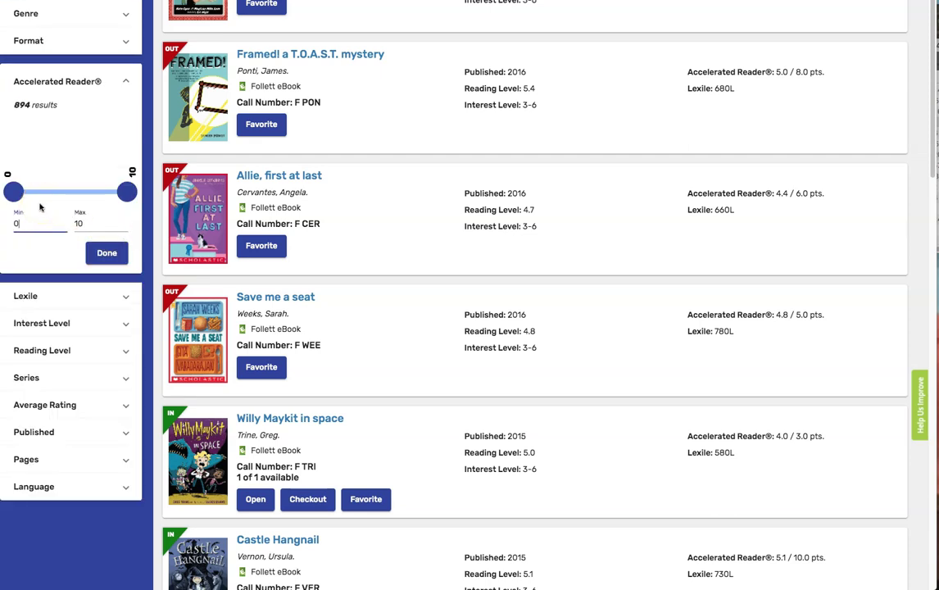
pyautogui.scroll(-1, 381, 360)
pyautogui.scroll(-8, 384, 358)
pyautogui.scroll(-4, 402, 363)
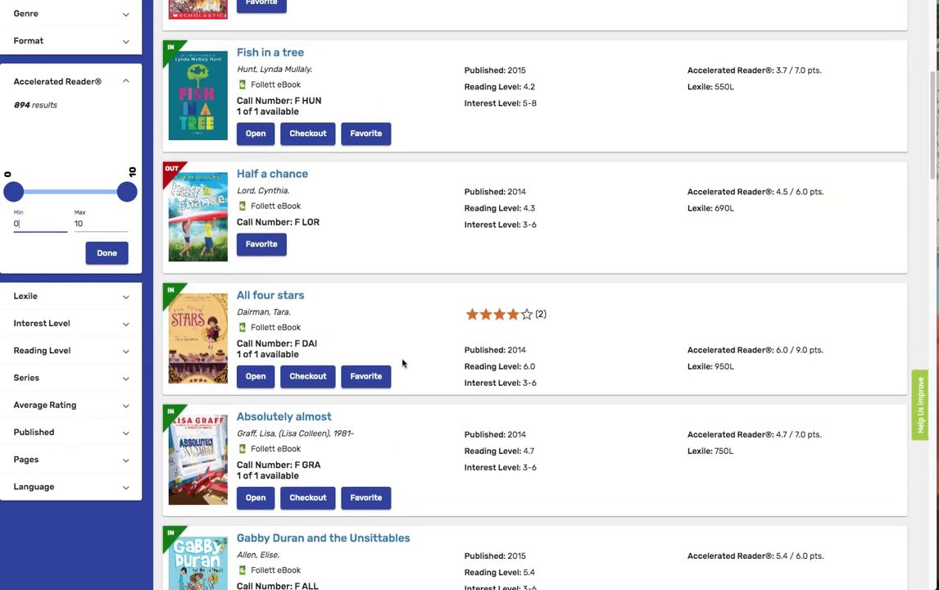
# Open the available eBook "Eddie Red undercover mystery on Museum Mile" from the eBook list
pyautogui.click(383, 311)
pyautogui.scroll(-1, 384, 314)
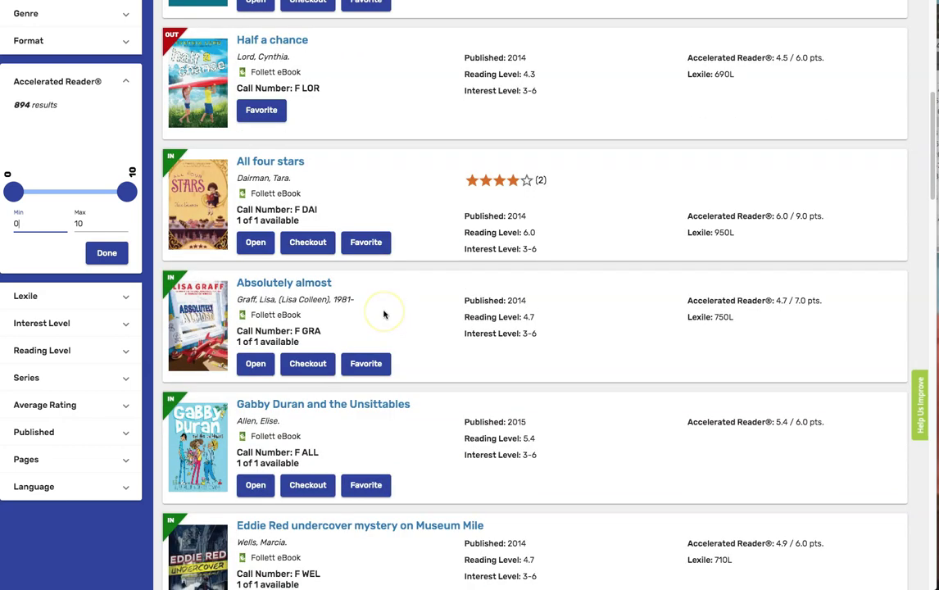
pyautogui.scroll(-5, 384, 314)
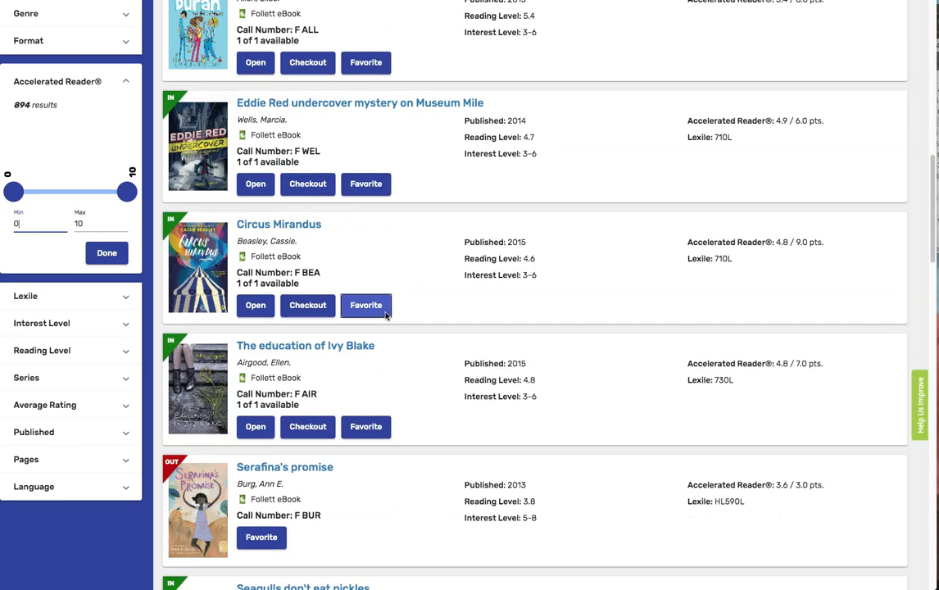
pyautogui.scroll(1, 384, 315)
pyautogui.click(308, 267)
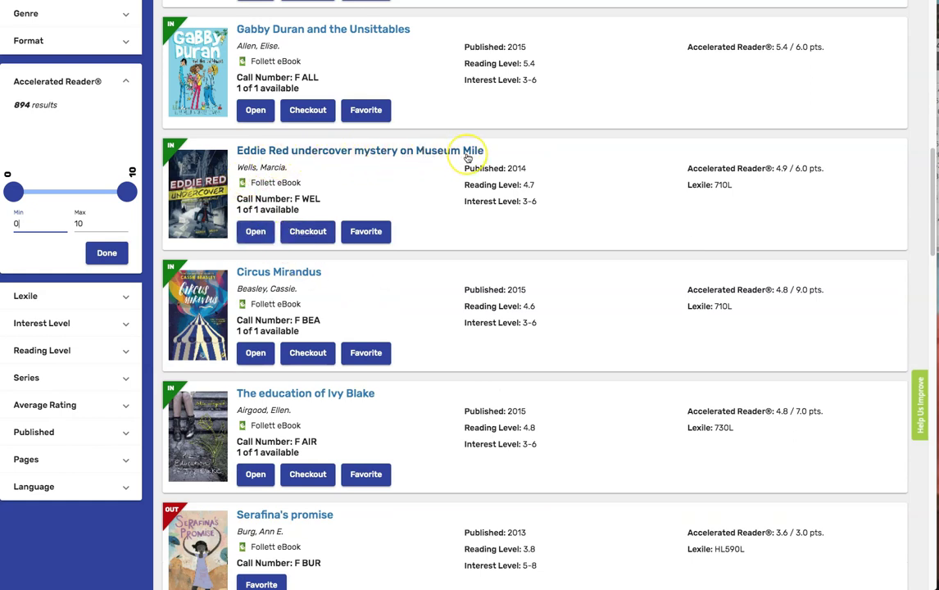
pyautogui.click(262, 232)
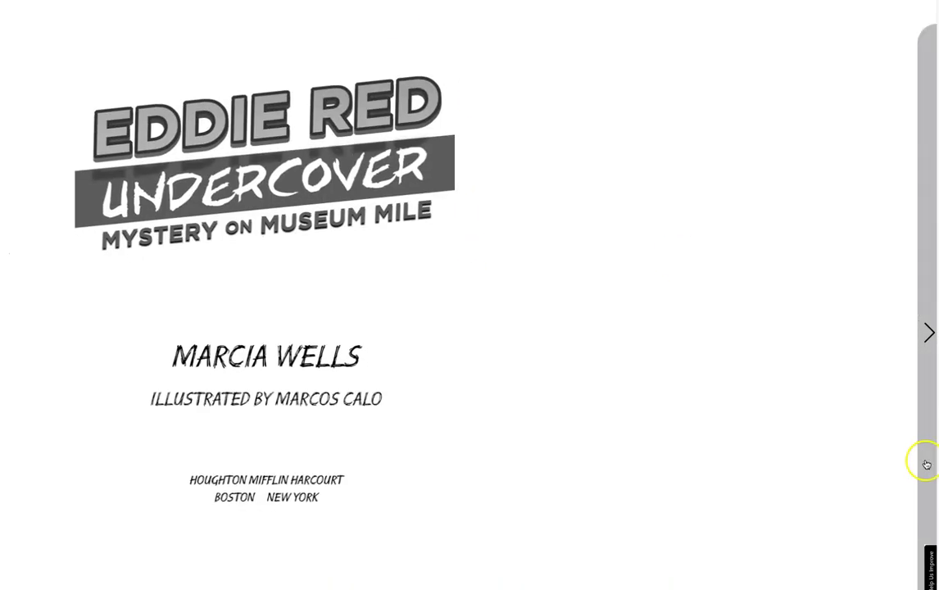
# Page through the opened eBook from the title page to the "Dead Meat" chapter, and close it to return to the eBook list
pyautogui.click(929, 331)
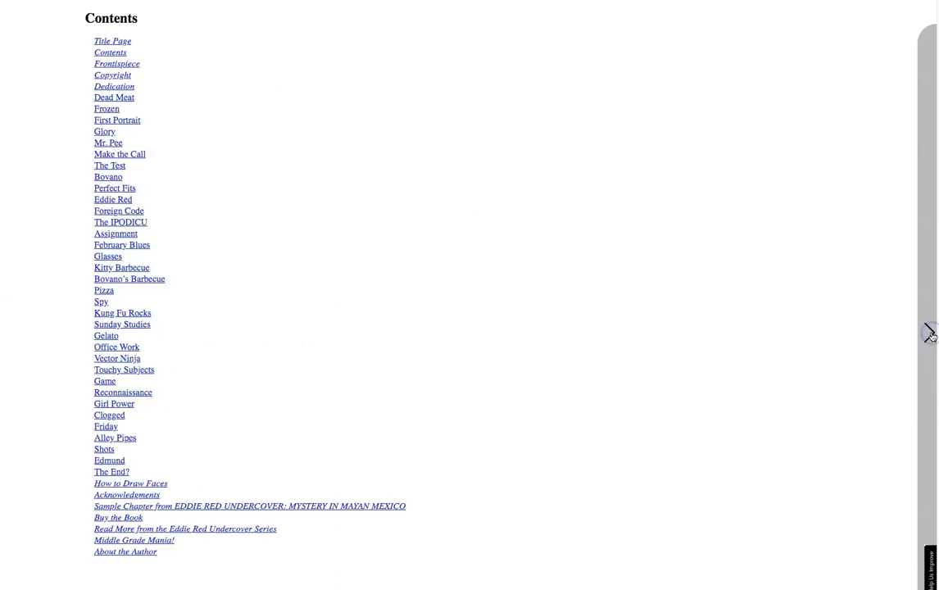
pyautogui.click(930, 334)
pyautogui.click(928, 333)
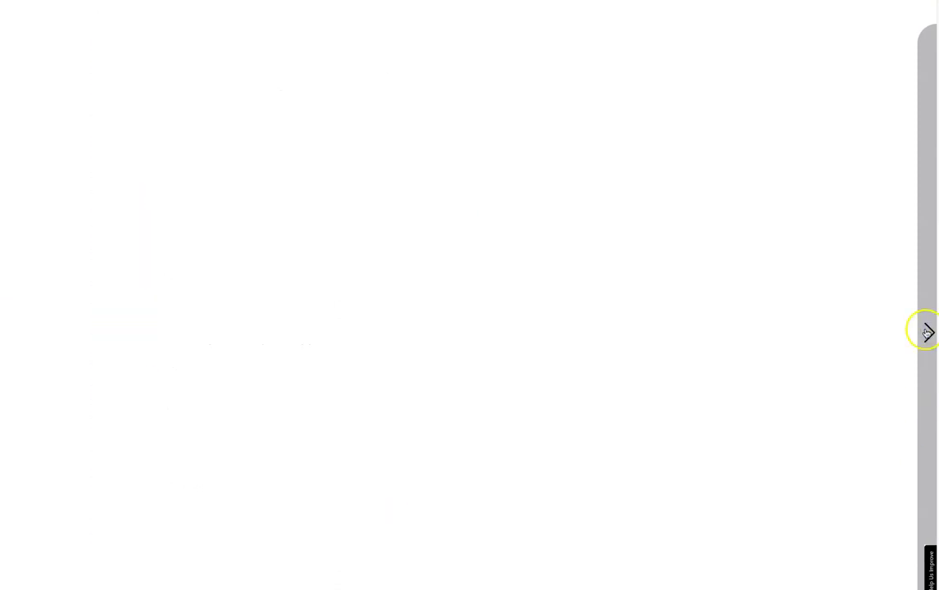
pyautogui.click(927, 333)
pyautogui.click(927, 331)
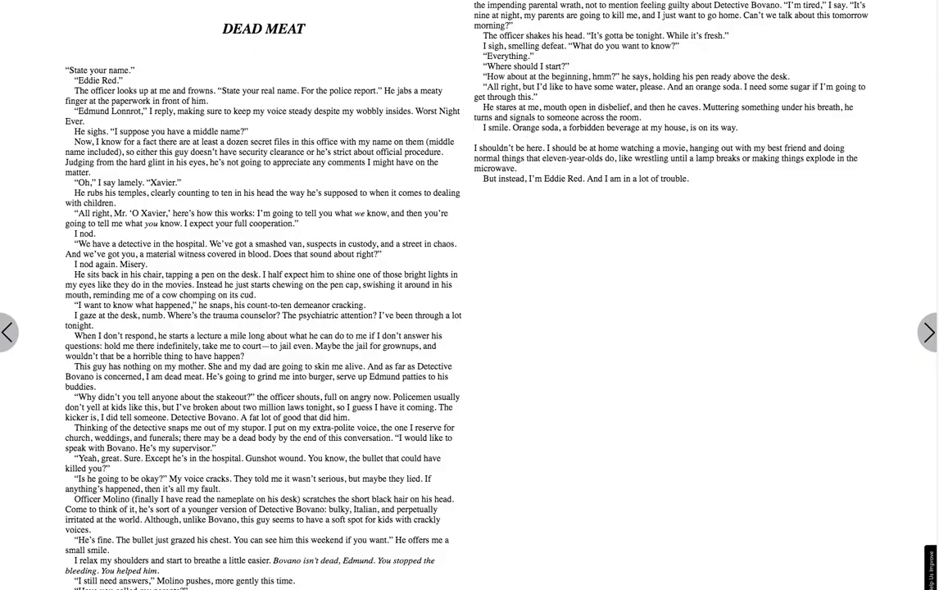
pyautogui.press('Escape')
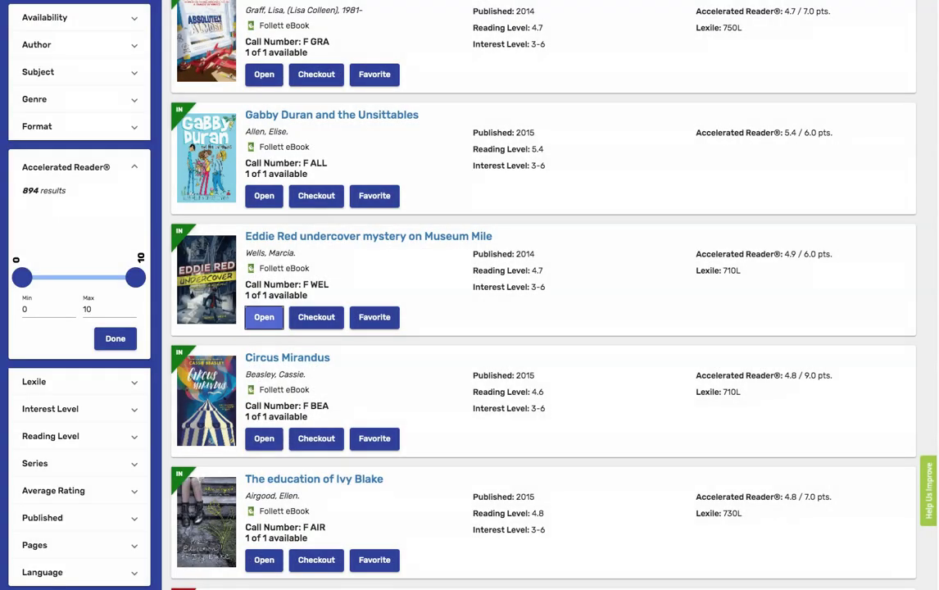
# Check out "Eddie Red undercover mystery on Museum Mile" and open it from the list of current checkouts
pyautogui.click(315, 318)
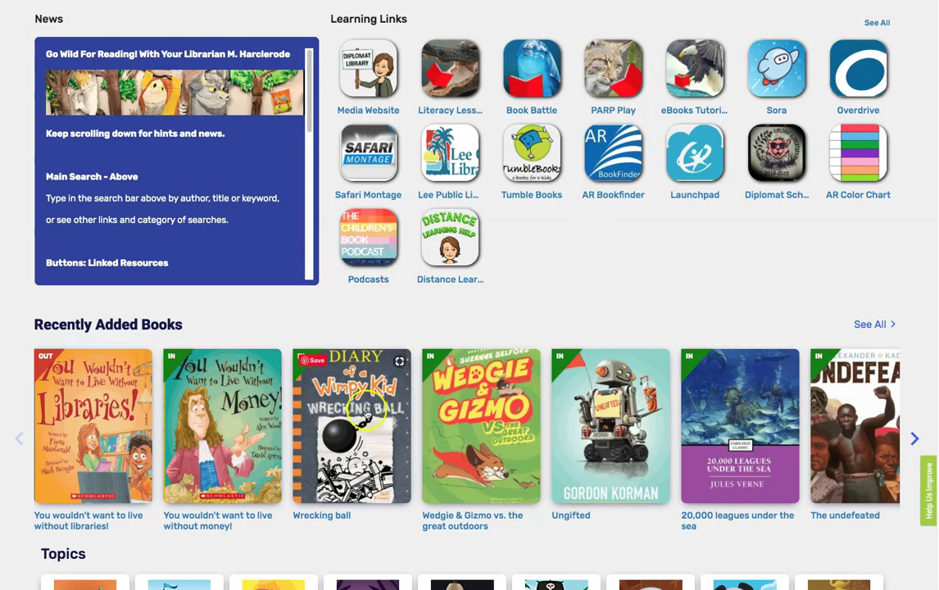
pyautogui.click(15, 3)
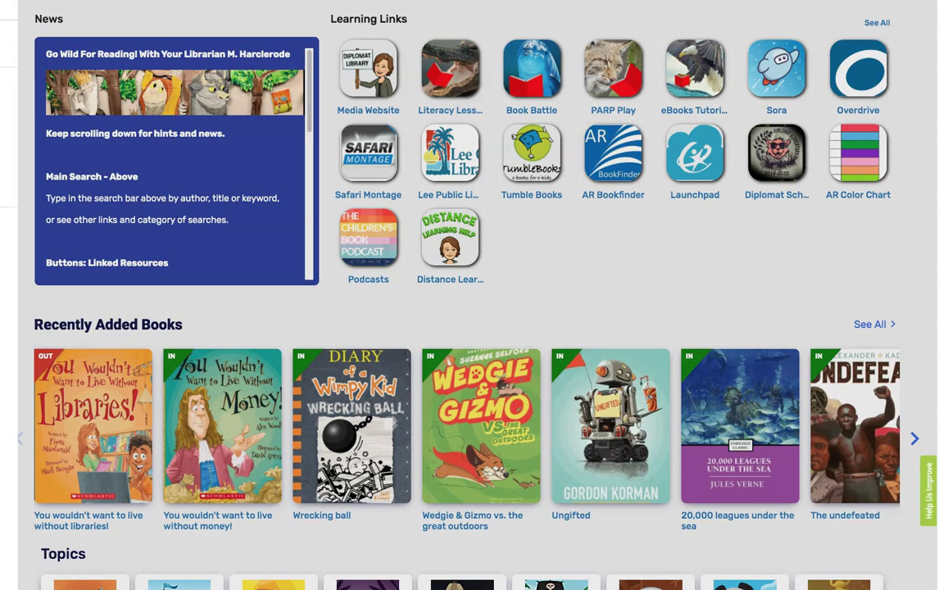
pyautogui.click(33, 104)
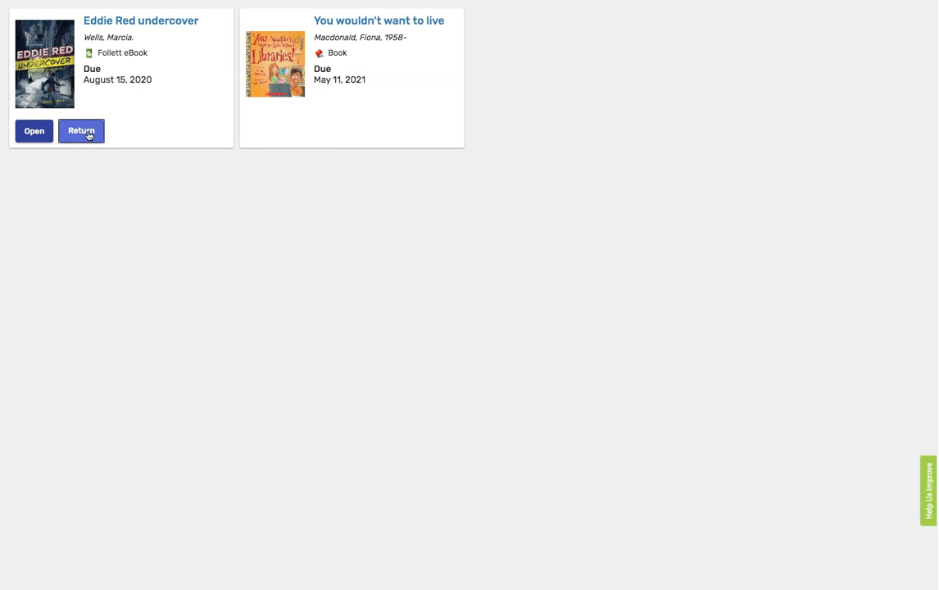
pyautogui.click(35, 132)
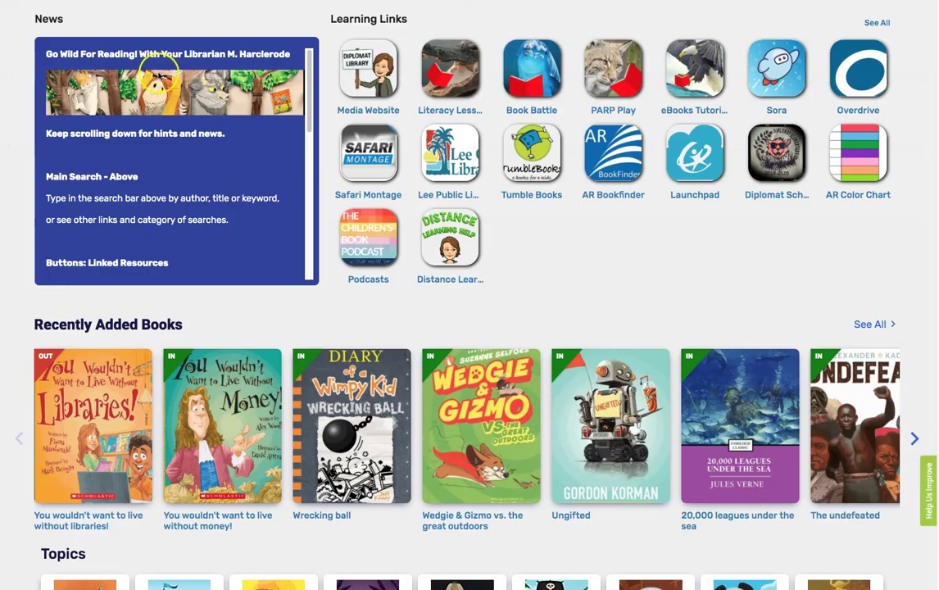
pyautogui.scroll(-3, 415, 299)
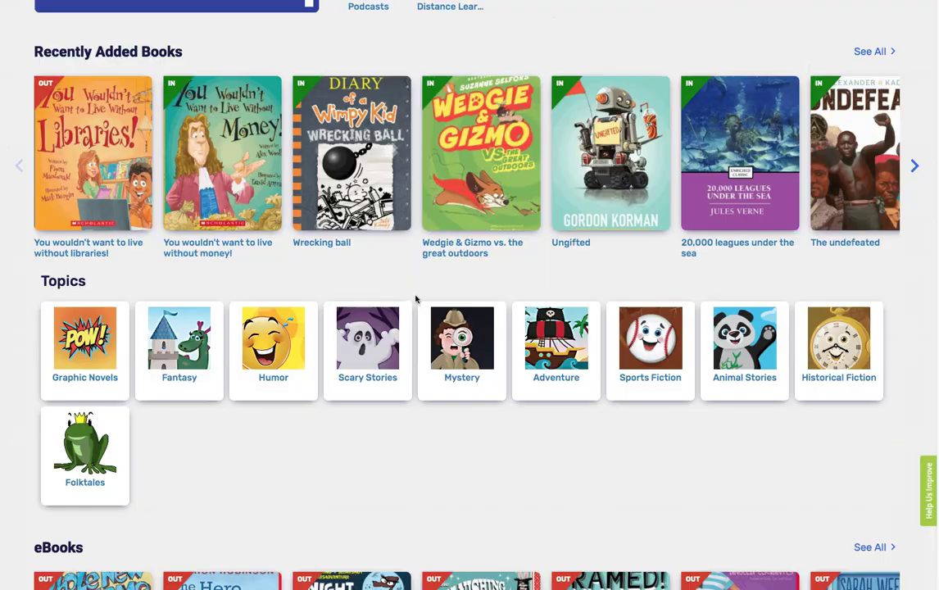
pyautogui.scroll(4, 416, 296)
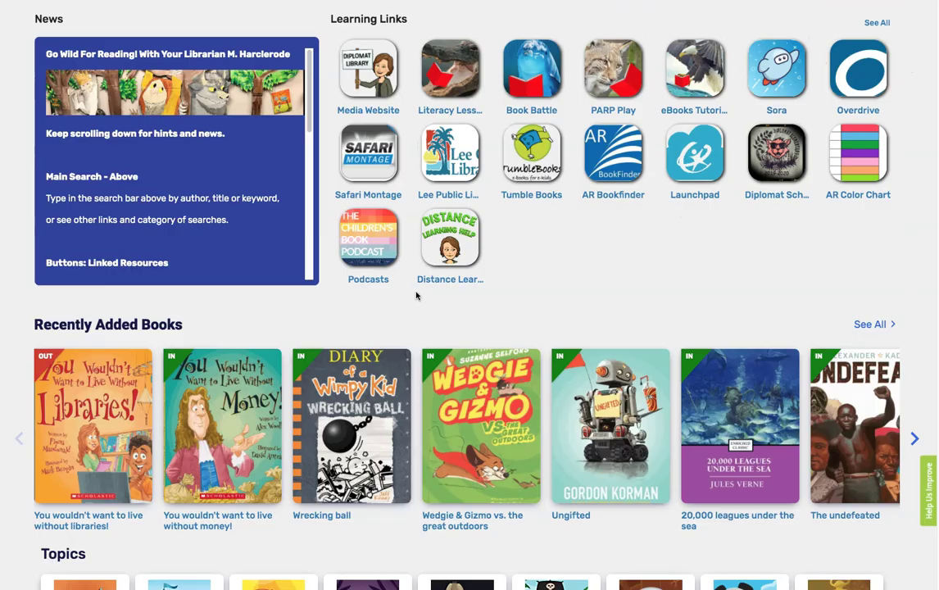